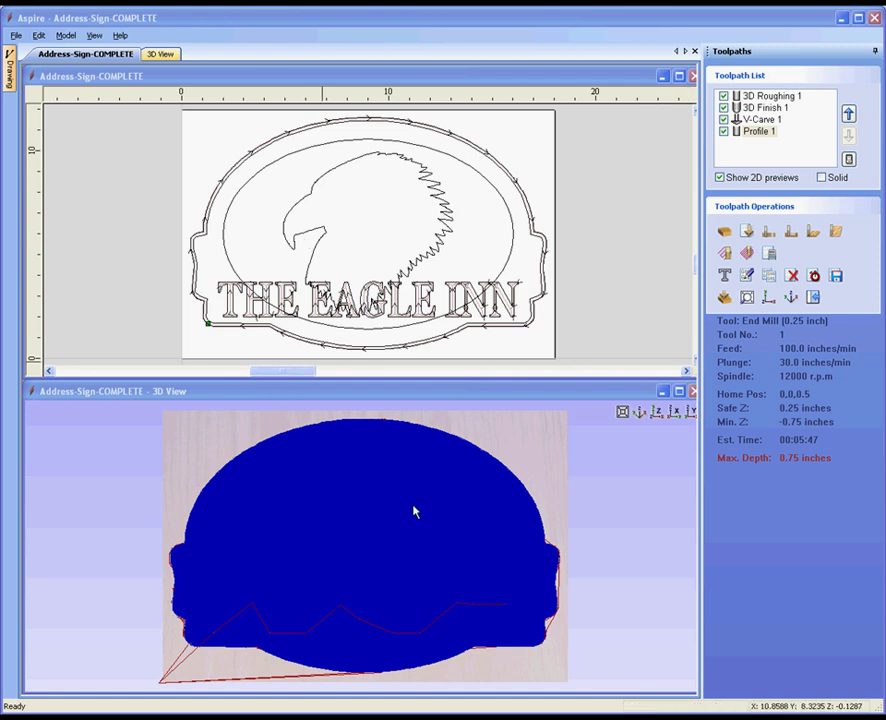
Open the toolpath control window, move it aside, then hide it.
click(848, 161)
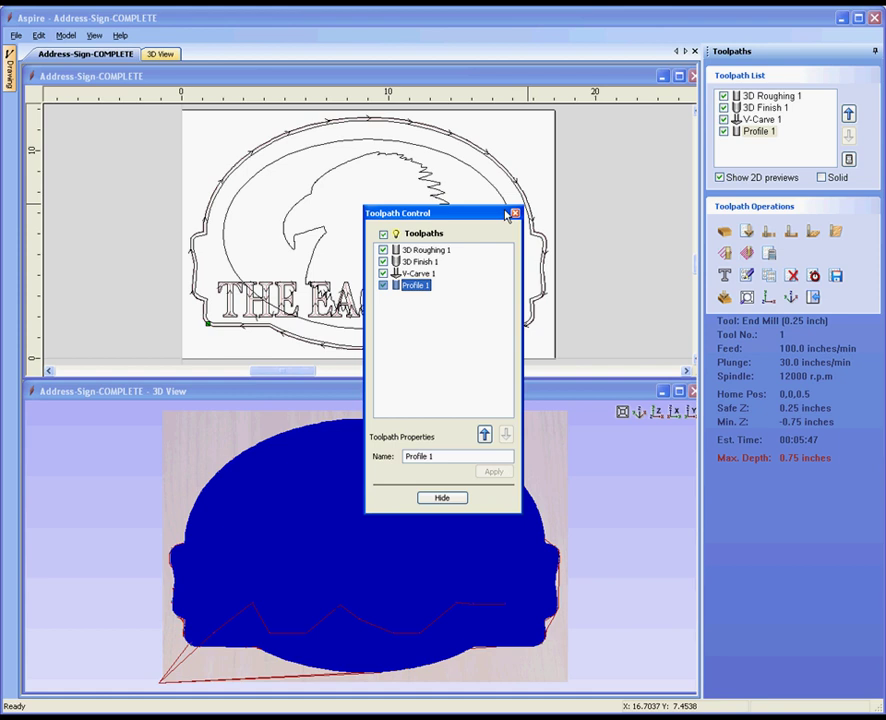
drag(485, 218, 182, 133)
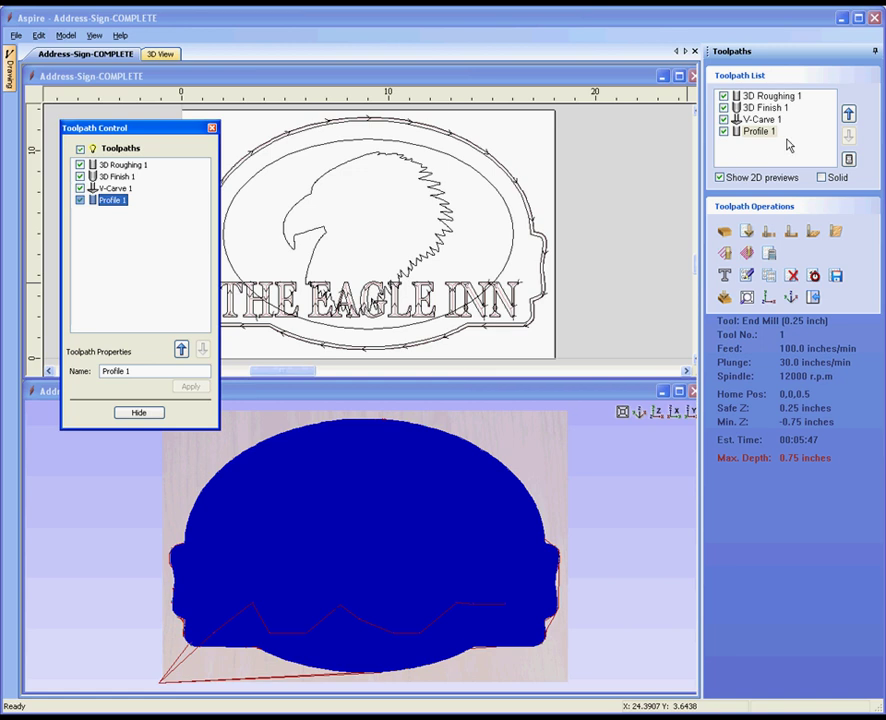
click(124, 416)
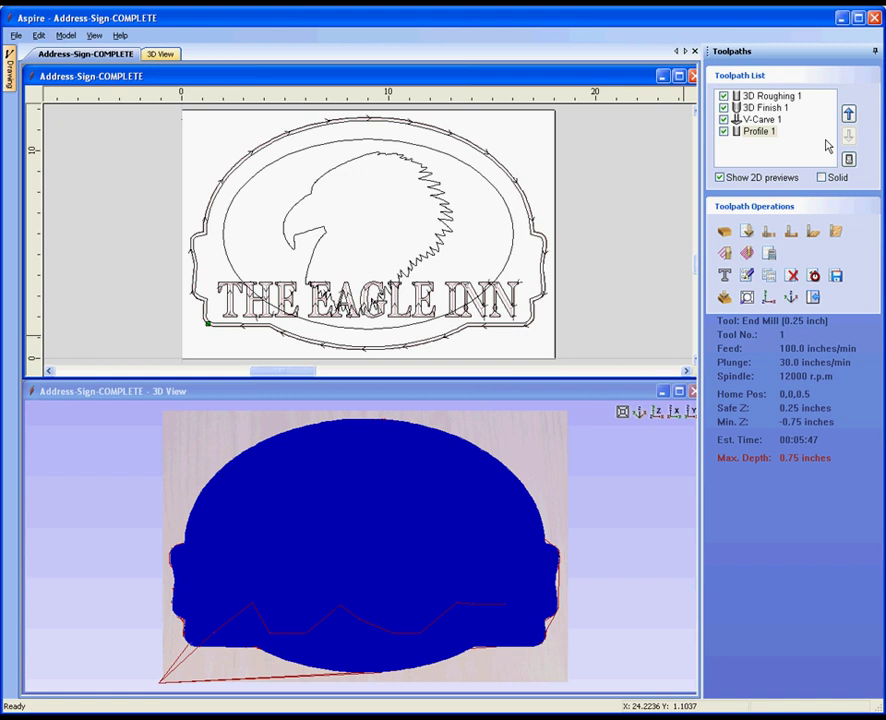
Review the details of V-Carve 1, Profile 1 and 3D Roughing 1 in turn.
click(763, 120)
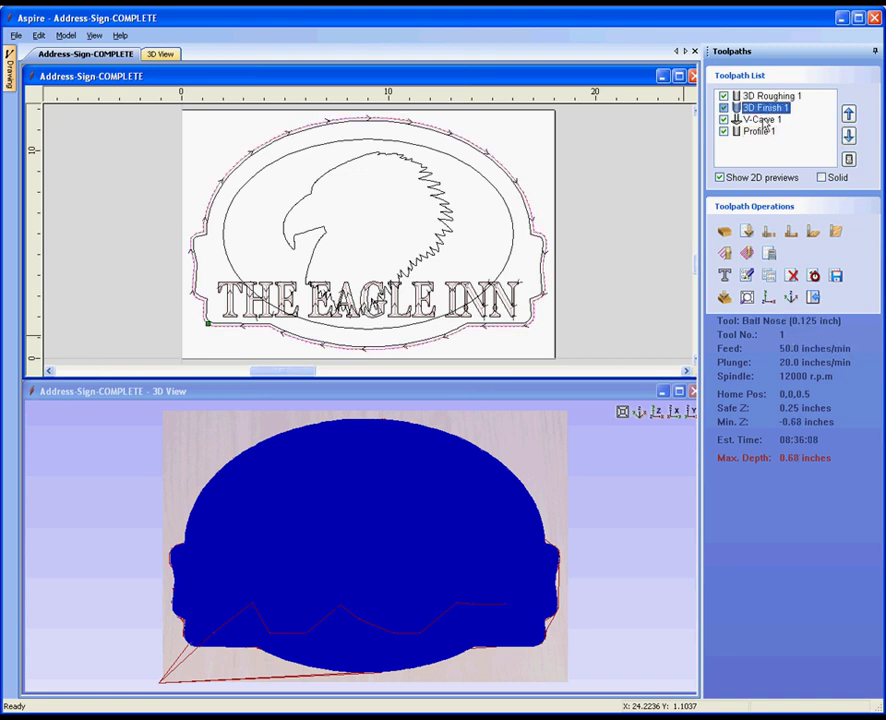
click(760, 131)
click(766, 97)
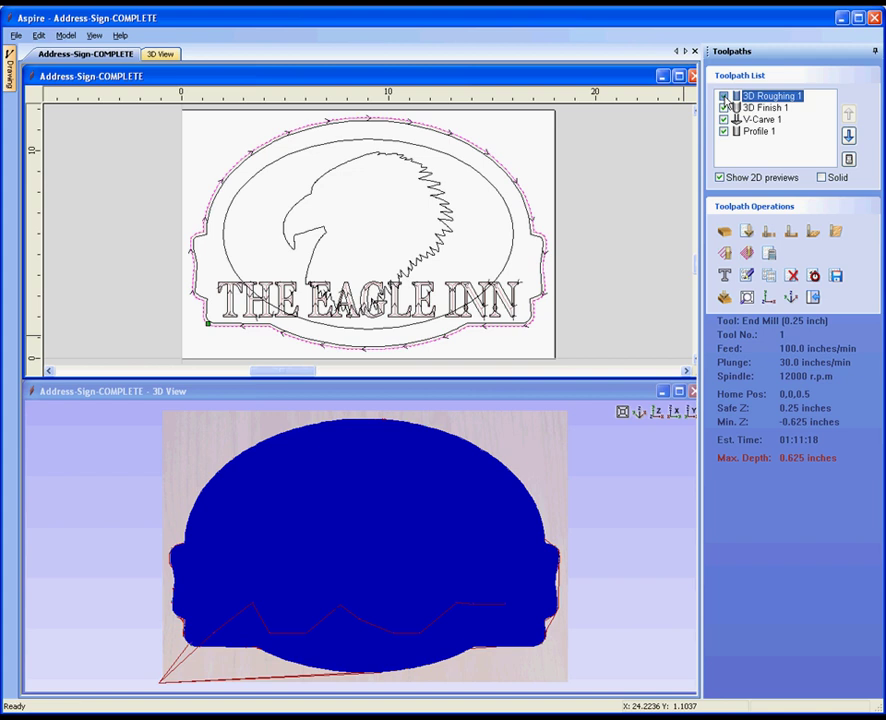
Hide 3D Roughing 1, 3D Finish 1 and V-Carve 1, leaving only Profile 1 displayed.
click(724, 96)
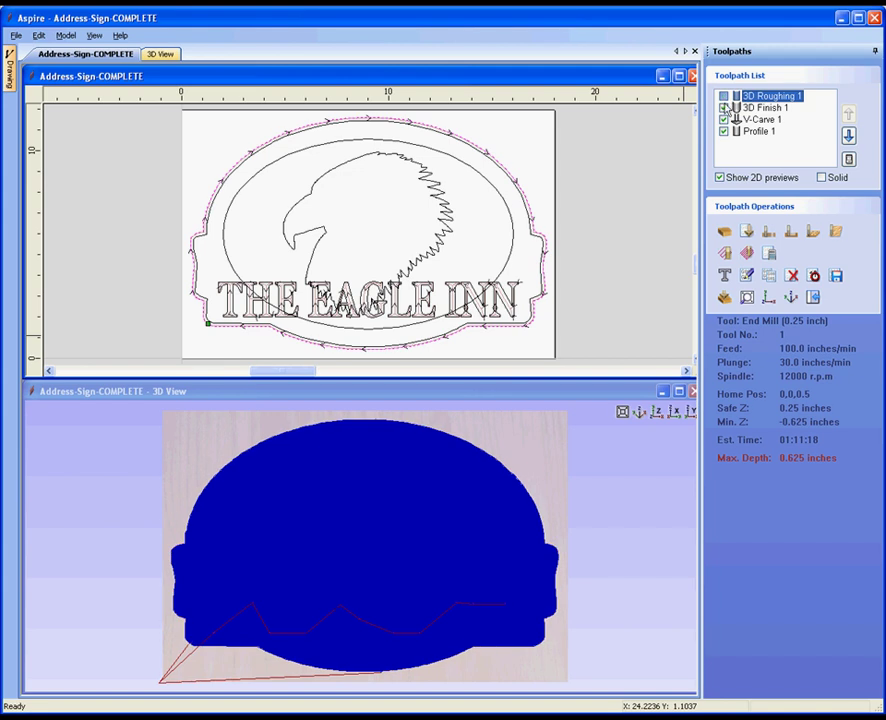
click(724, 108)
click(724, 120)
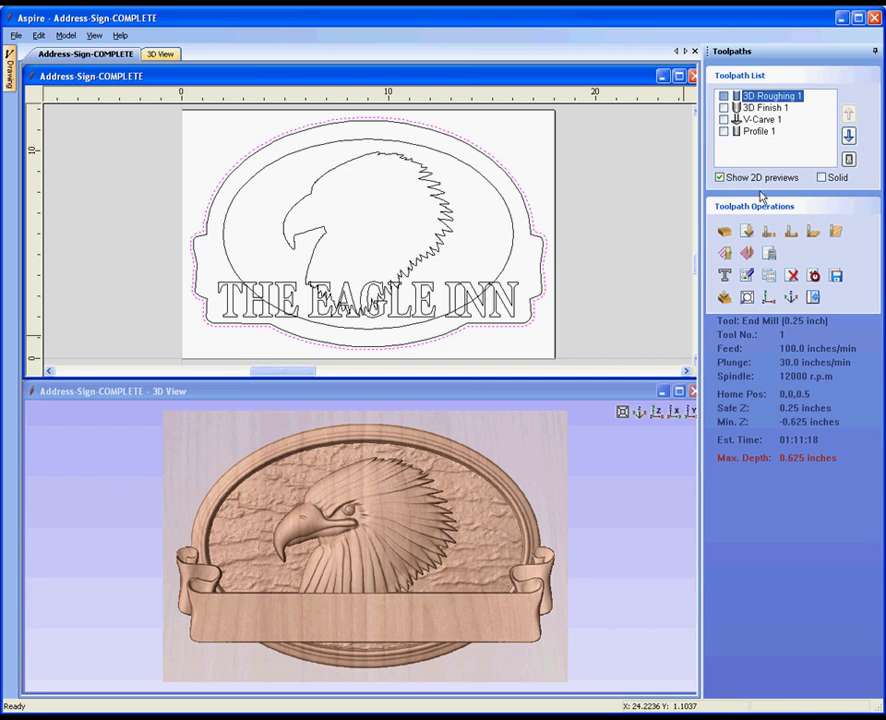
click(724, 132)
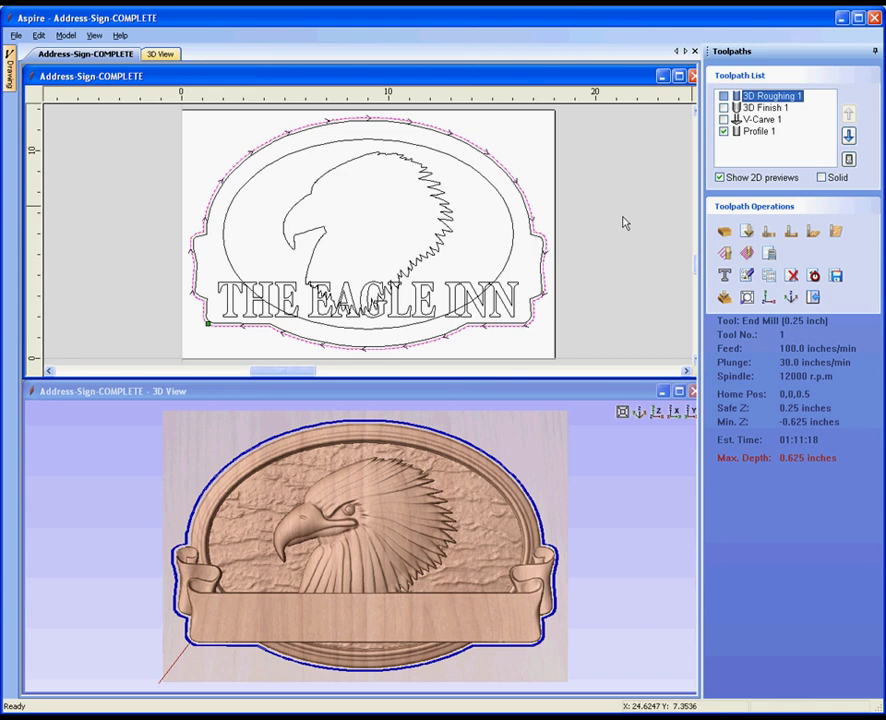
click(821, 177)
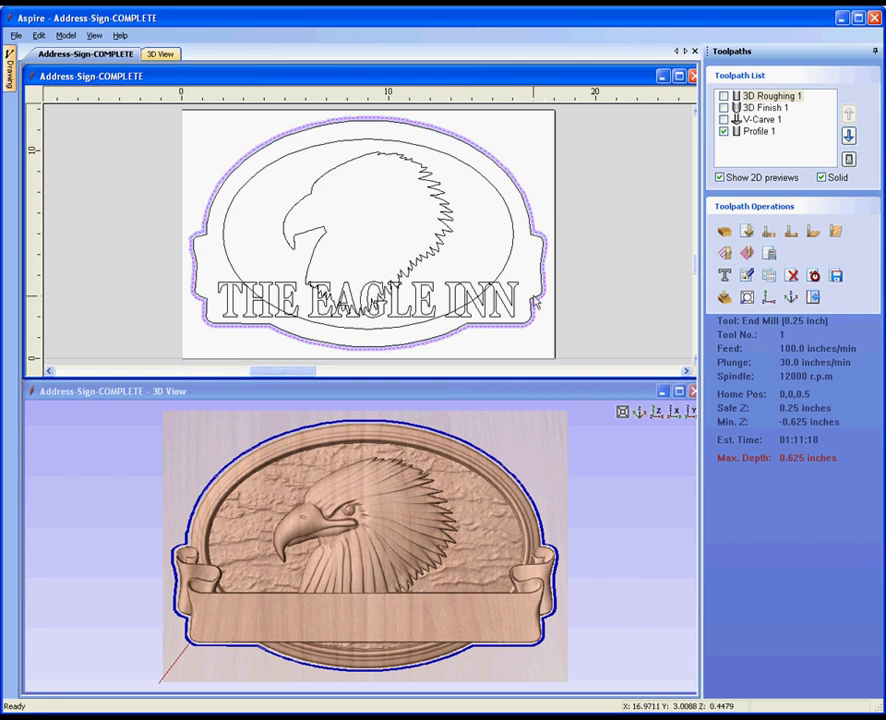
click(821, 178)
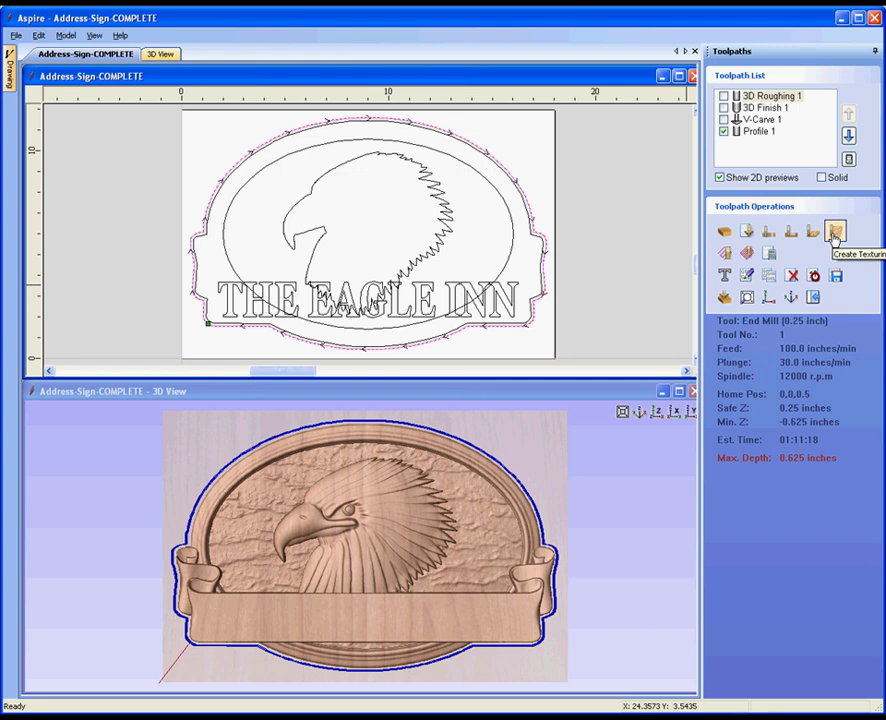
Open the Profile 1 2D Profile Toolpath settings showing the 0.75 inch cut depth.
click(835, 234)
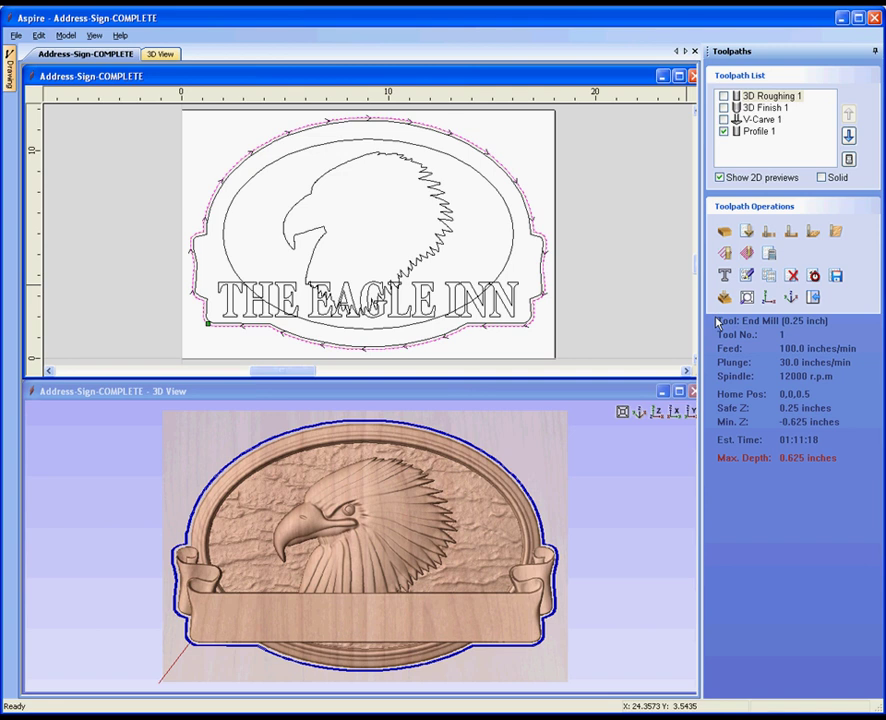
Open and close Profile 1's settings twice without making changes.
double_click(752, 135)
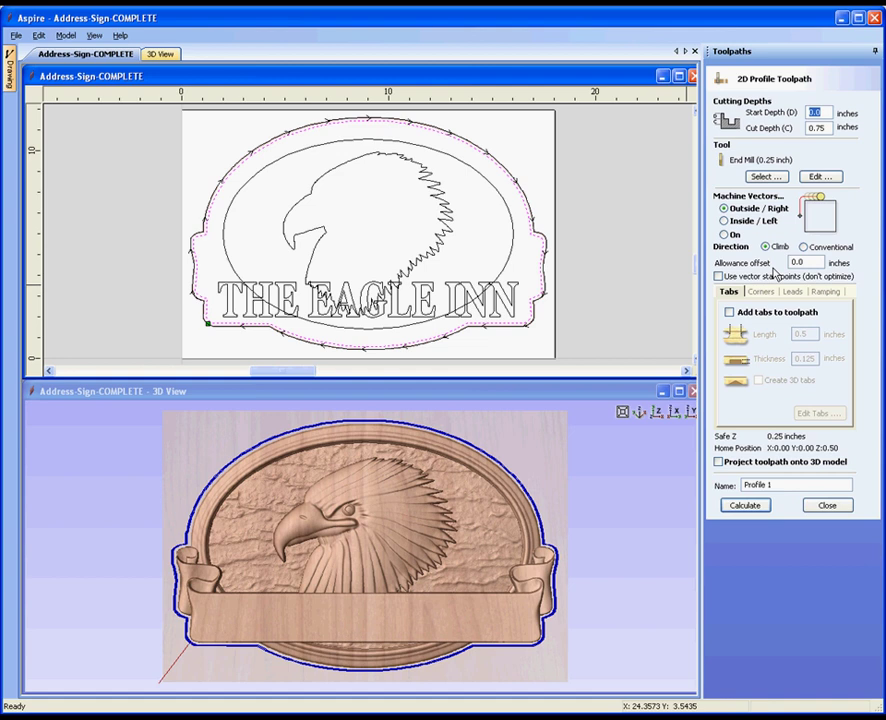
click(810, 507)
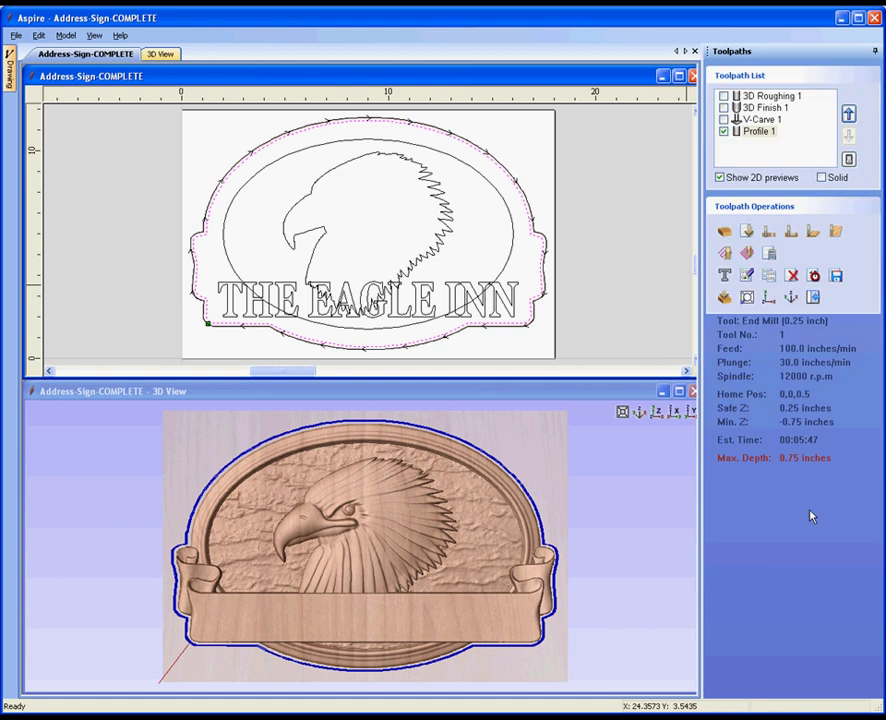
click(748, 276)
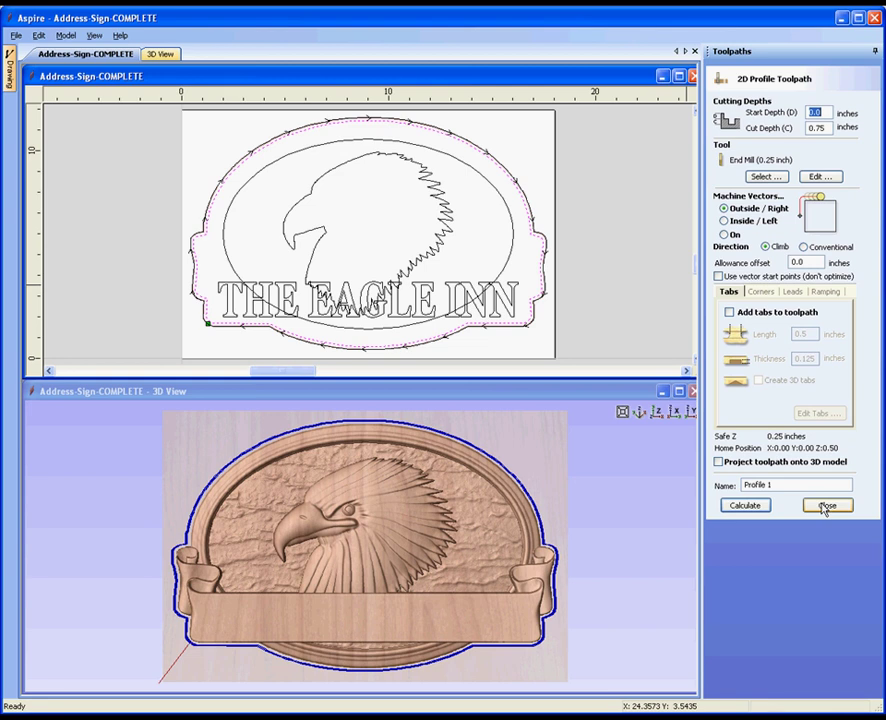
click(826, 507)
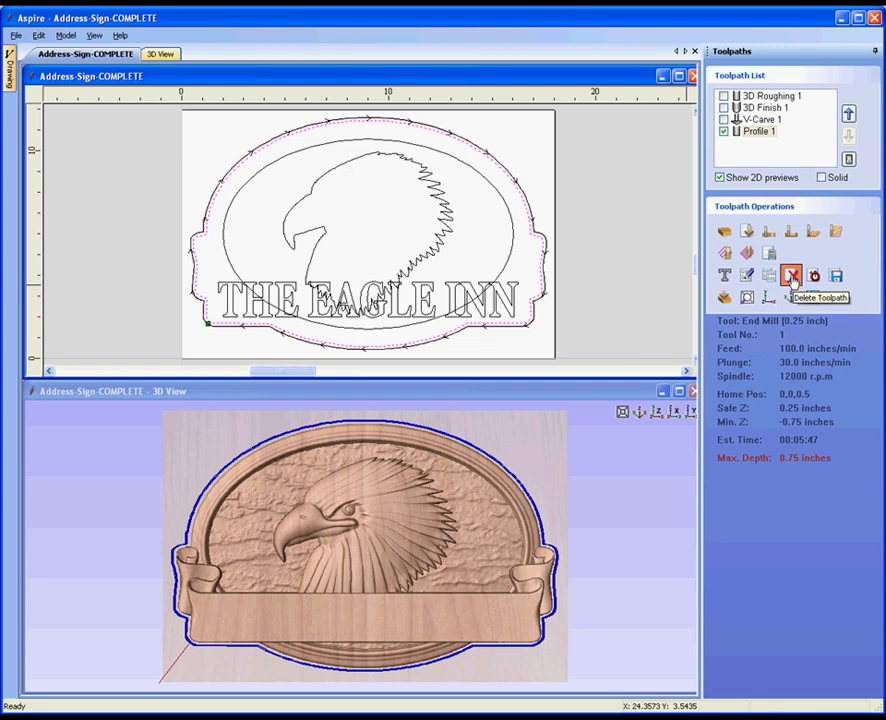
Delete the Profile 1 toolpath.
click(793, 278)
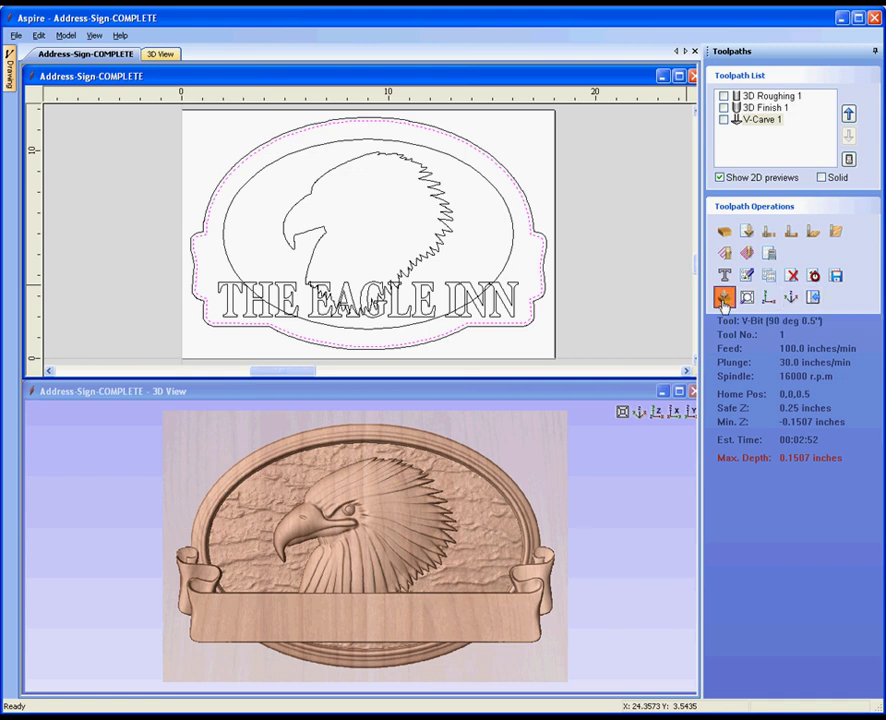
Preview the 3D Roughing 1 toolpath simulated on a cherry block.
click(724, 298)
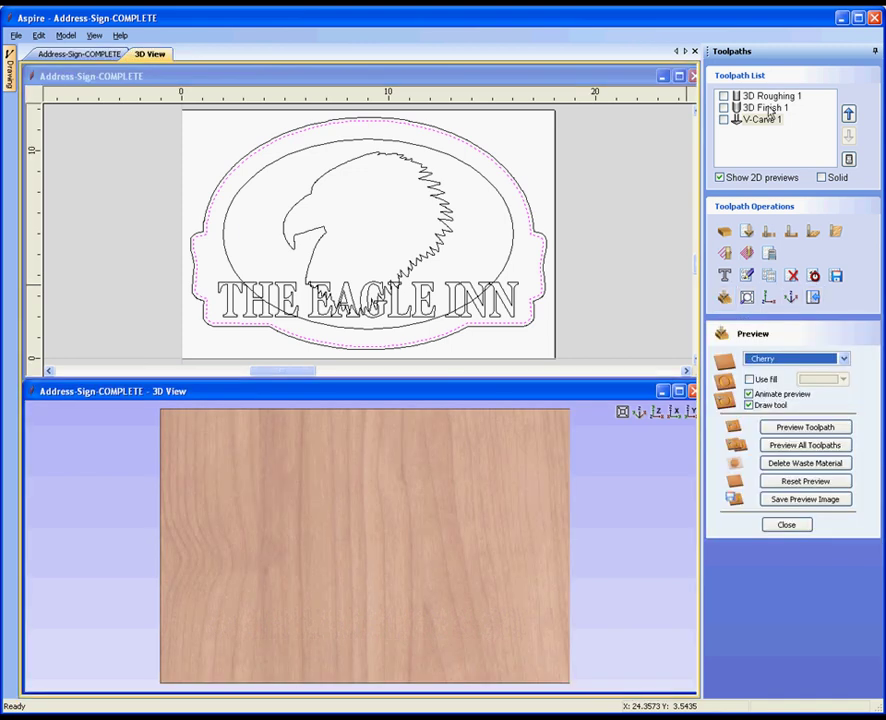
click(768, 96)
click(808, 429)
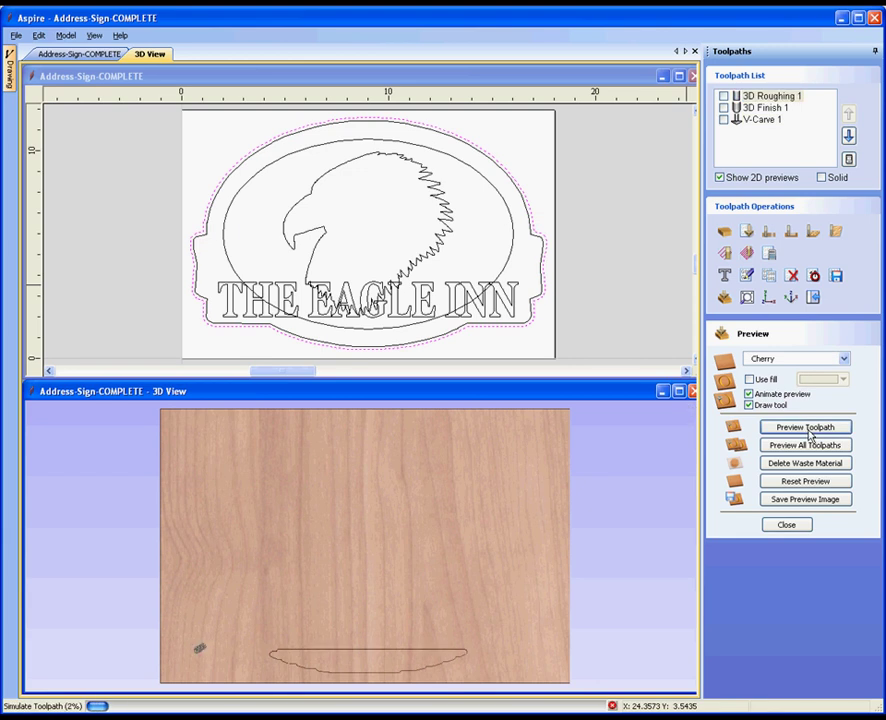